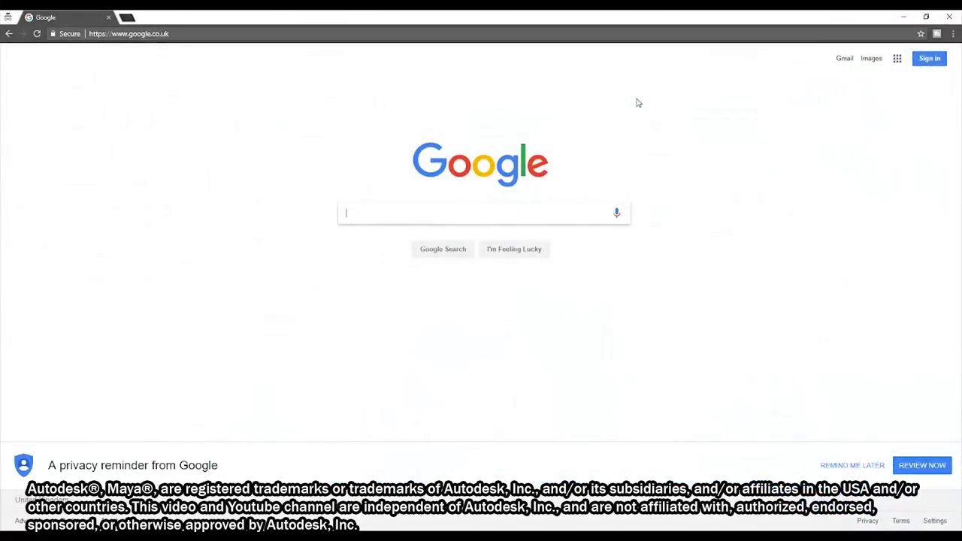
Search Google for 'Autodesk Education'.
{"action": "type", "text": "Autodesk "}
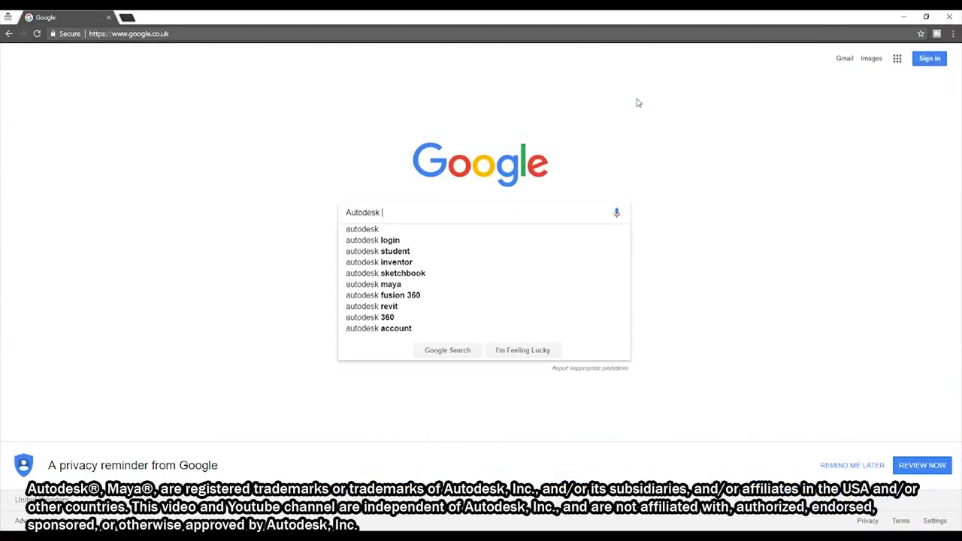
{"action": "type", "text": "Education"}
{"action": "key", "text": "Return"}
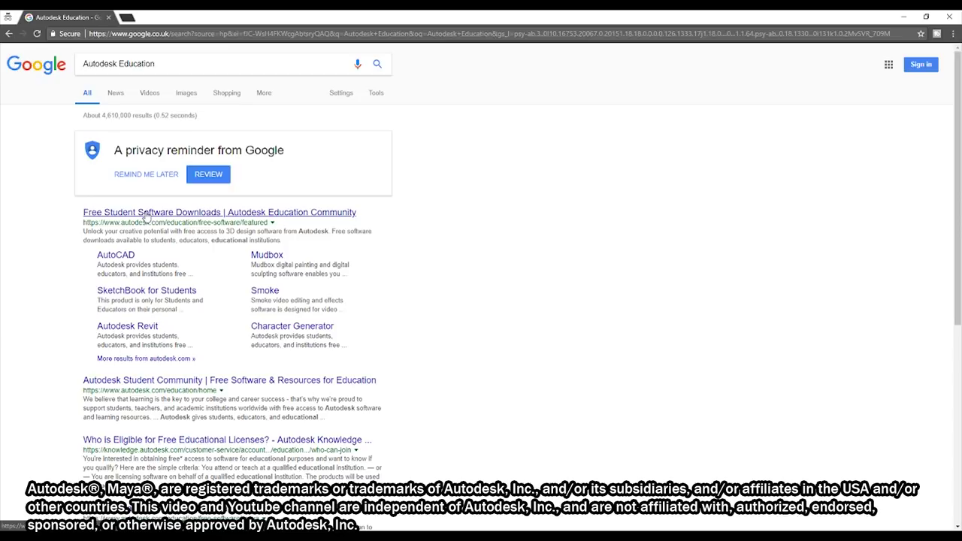
Follow the free student software result to the Maya page and begin creating a new education account.
{"action": "left_click", "coordinate": [146, 217]}
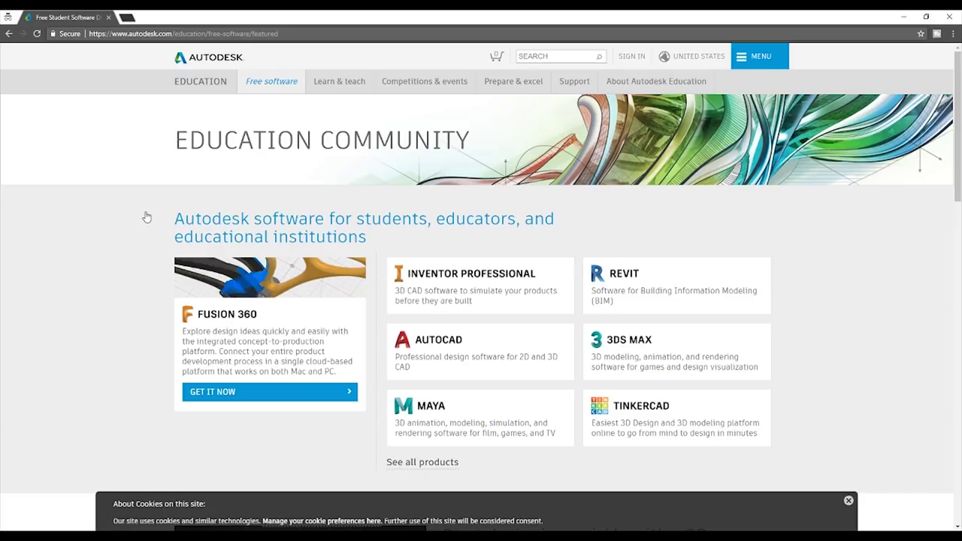
{"action": "left_click", "coordinate": [494, 413]}
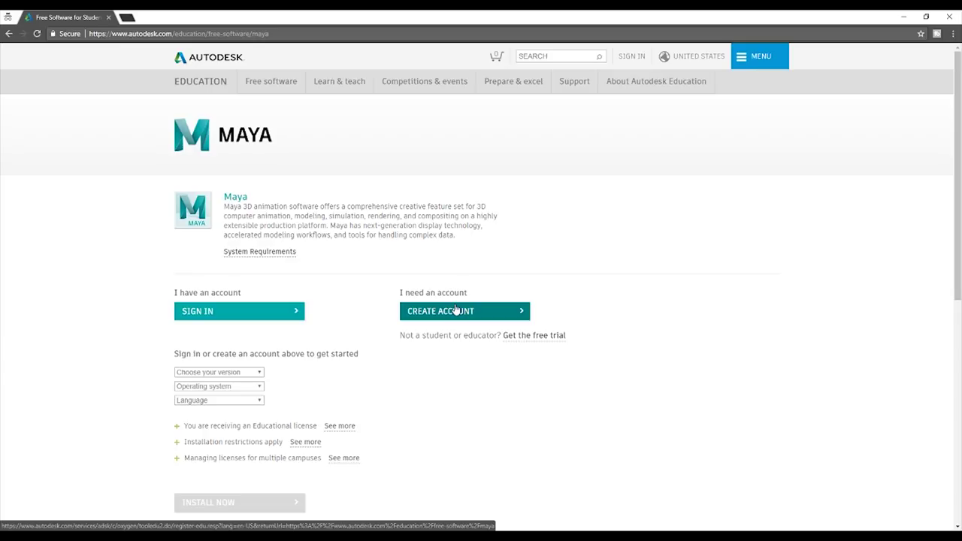
{"action": "left_click", "coordinate": [456, 311]}
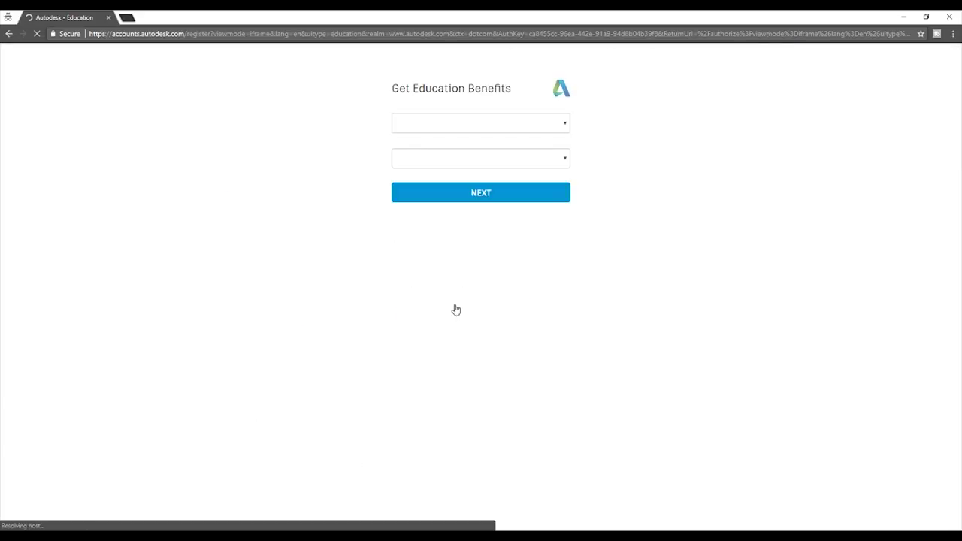
Set the institution country to United Kingdom and the educational role to Educator, then continue.
{"action": "left_click", "coordinate": [435, 123]}
{"action": "key", "text": "u"}
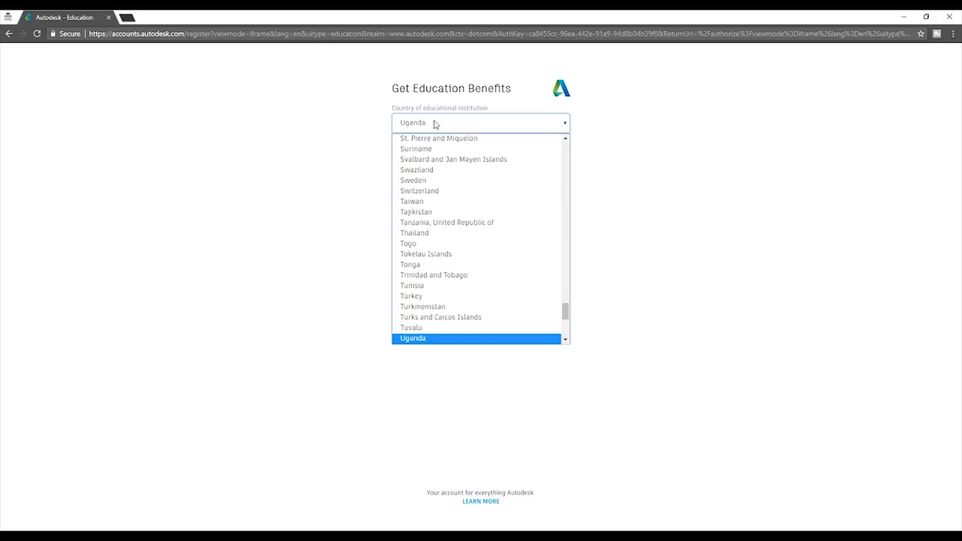
{"action": "left_click", "coordinate": [566, 340]}
{"action": "left_click", "coordinate": [565, 342]}
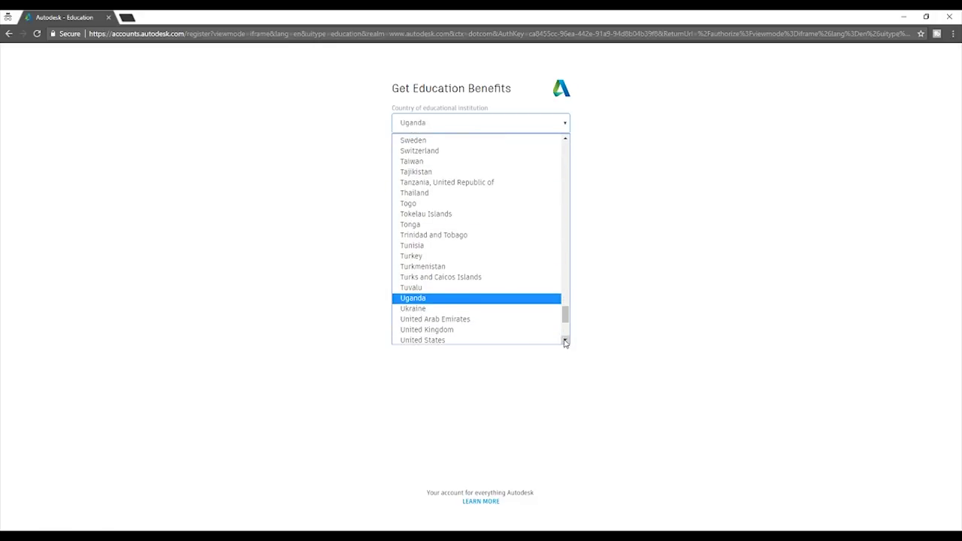
{"action": "left_click", "coordinate": [489, 328]}
{"action": "left_click", "coordinate": [451, 160]}
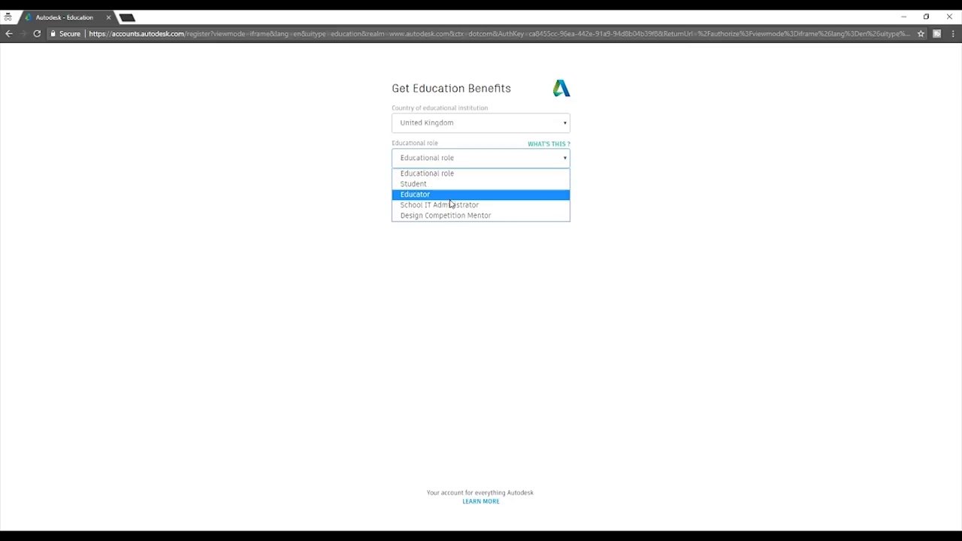
{"action": "left_click", "coordinate": [451, 197]}
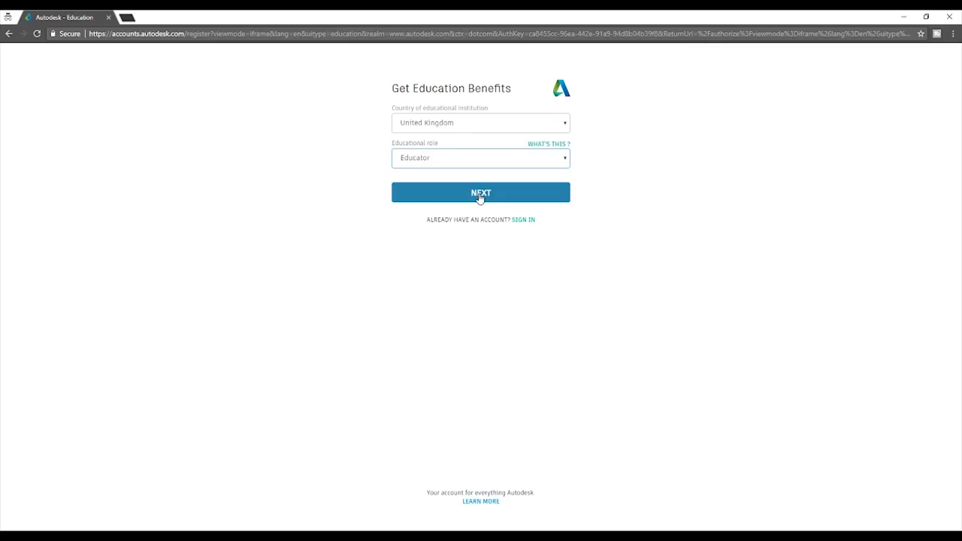
{"action": "left_click", "coordinate": [480, 194]}
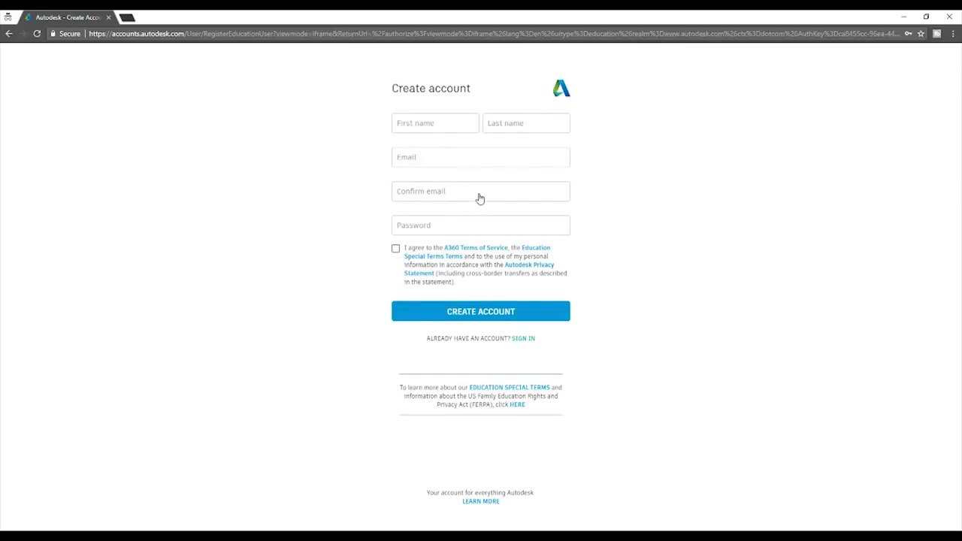
Enter the first and last name, the e-mail address twice, and a password, then accept the terms.
{"action": "left_click", "coordinate": [424, 124]}
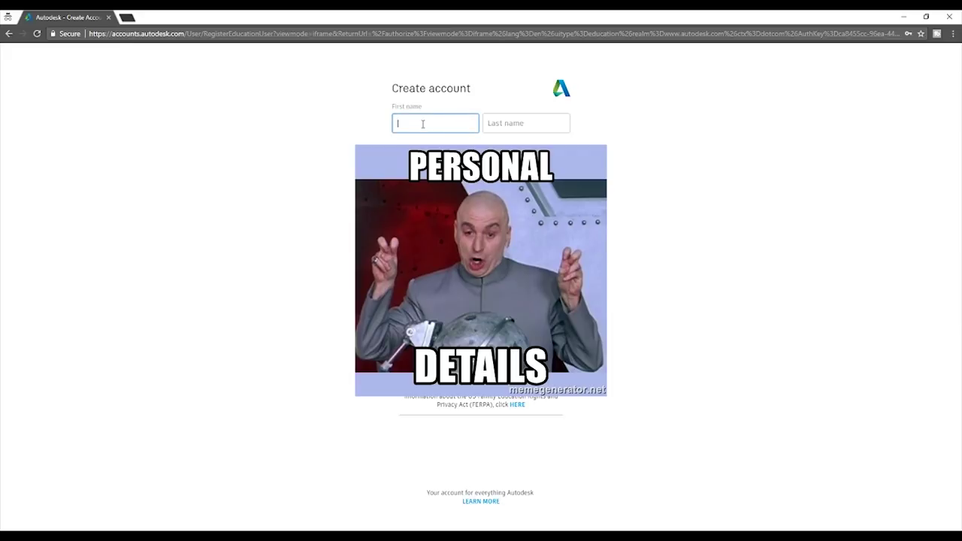
{"action": "type", "text": "Online"}
{"action": "key", "text": "Tab"}
{"action": "type", "text": "MediaTut"}
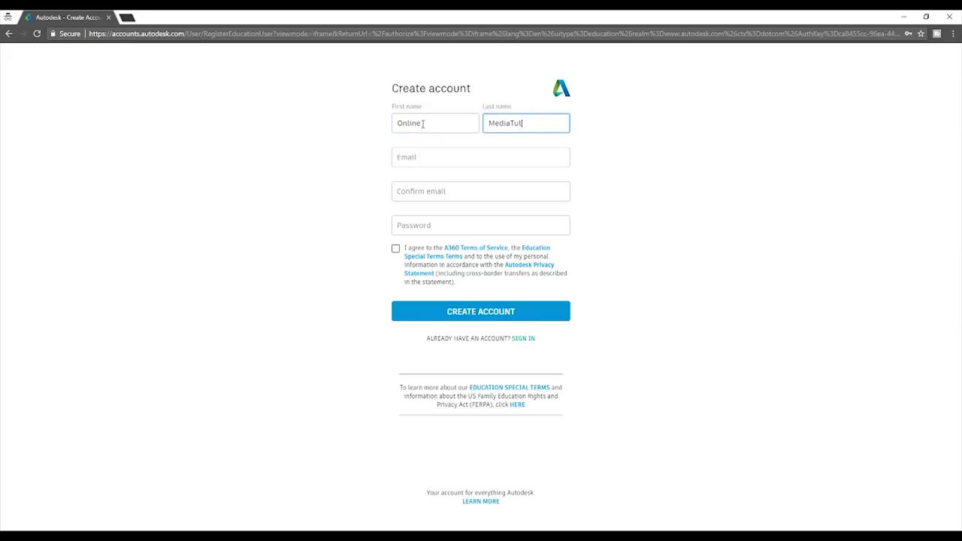
{"action": "type", "text": "or"}
{"action": "left_click", "coordinate": [427, 158]}
{"action": "type", "text": "emailaccount@provider.com"}
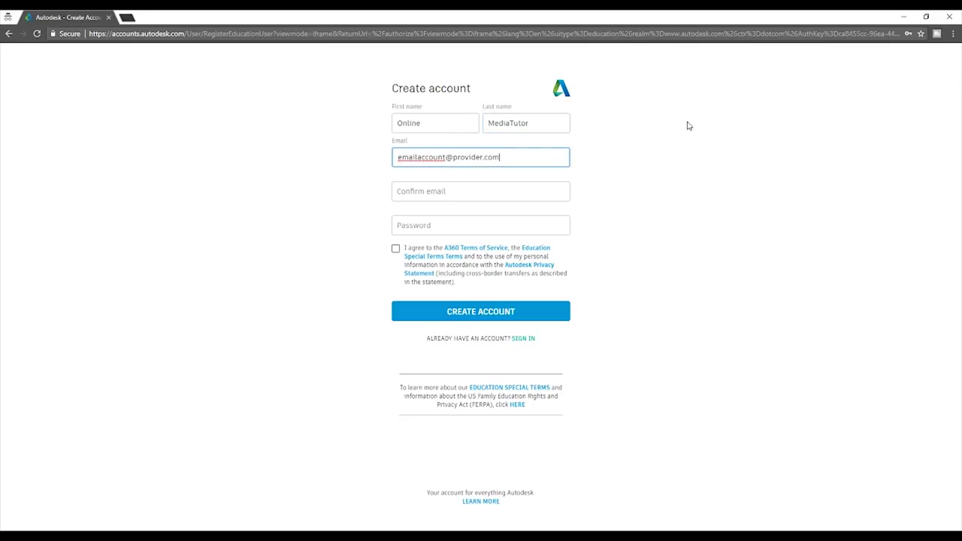
{"action": "left_click", "coordinate": [491, 185]}
{"action": "type", "text": "emailaccount"}
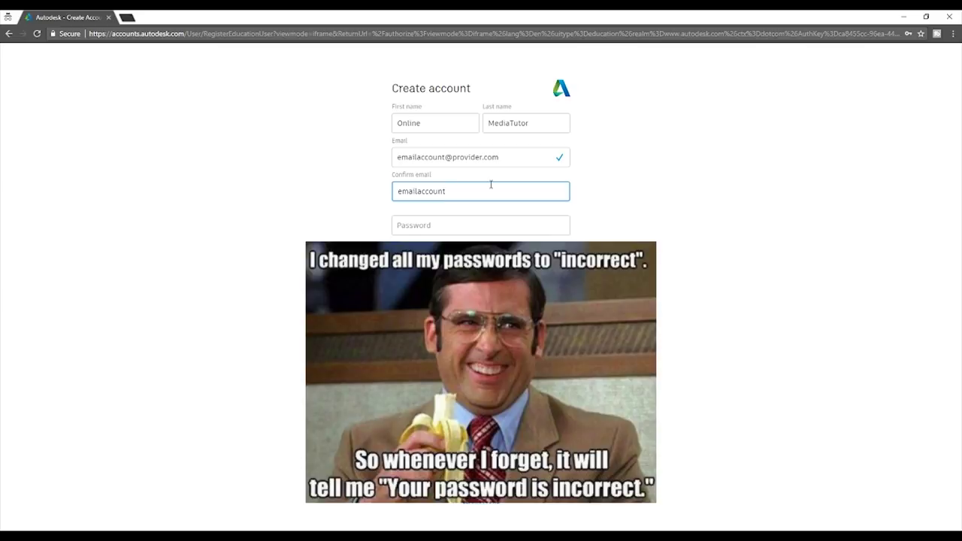
{"action": "type", "text": "@provider.com"}
{"action": "left_click", "coordinate": [478, 222]}
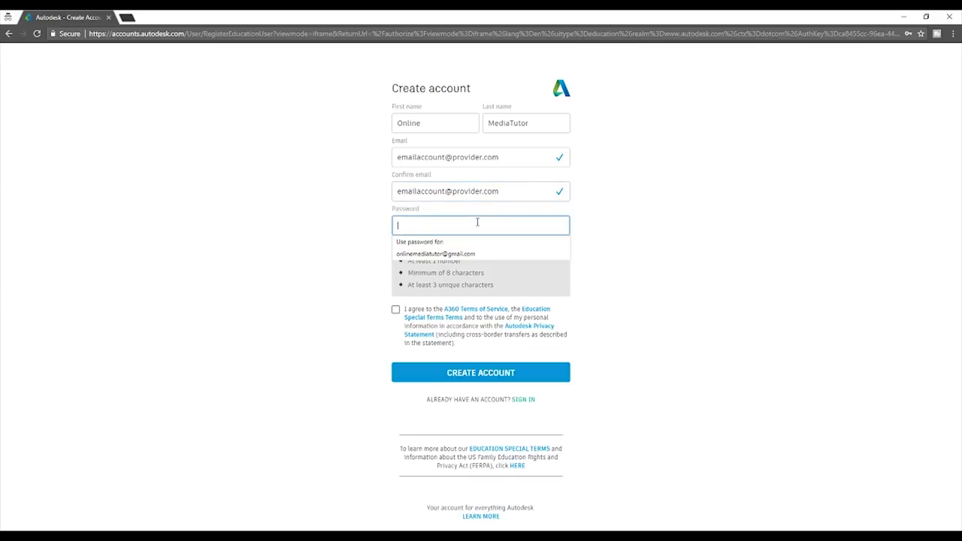
{"action": "type", "text": "*****************"}
{"action": "left_click", "coordinate": [395, 248]}
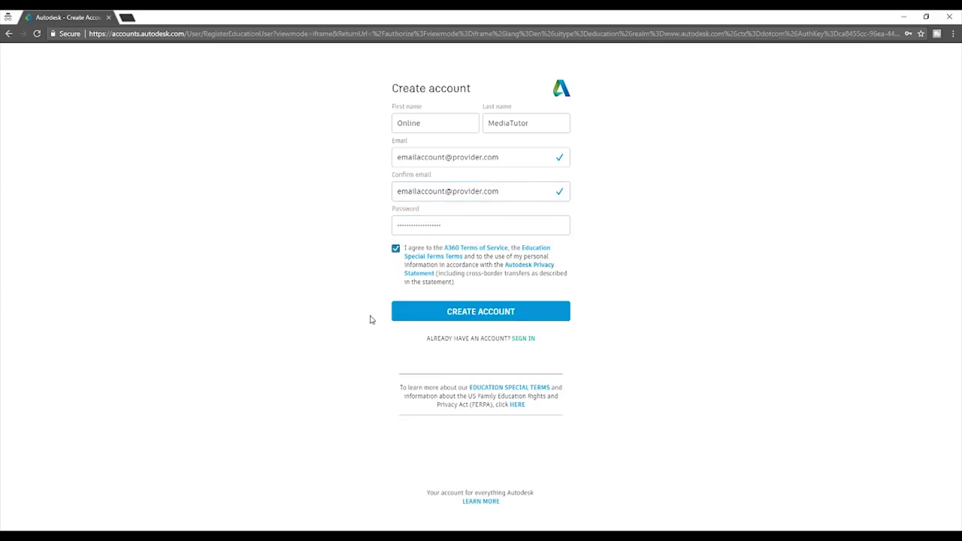
Submit the new account registration and sign in with the suggested e-mail address.
{"action": "left_click", "coordinate": [531, 312]}
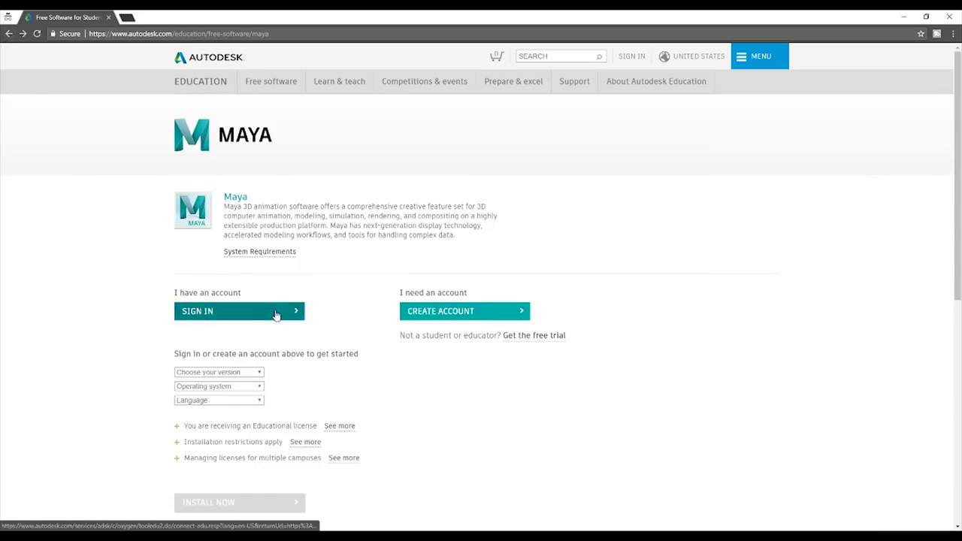
{"action": "left_click", "coordinate": [275, 315]}
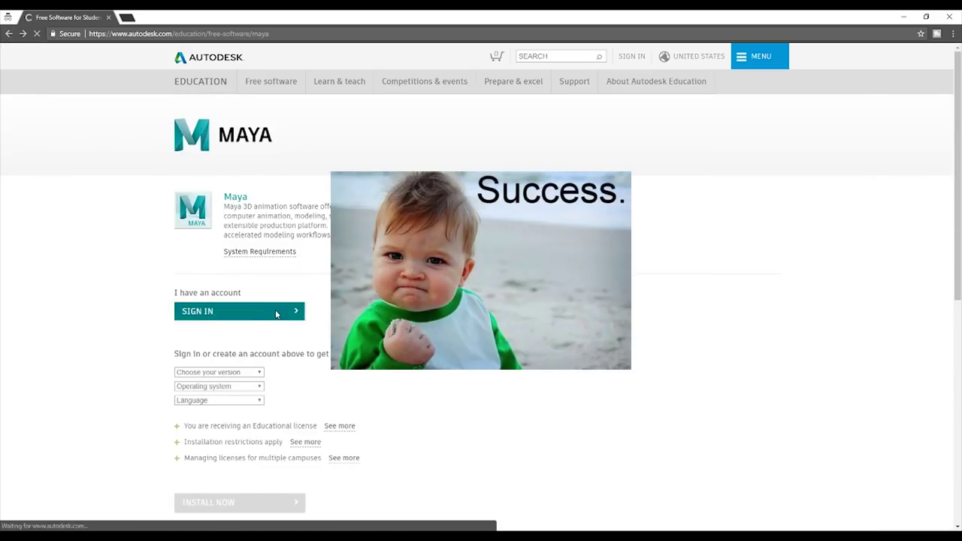
{"action": "type", "text": "online"}
{"action": "key", "text": "Down"}
{"action": "key", "text": "Return"}
{"action": "key", "text": "Return"}
{"action": "key", "text": "Return"}
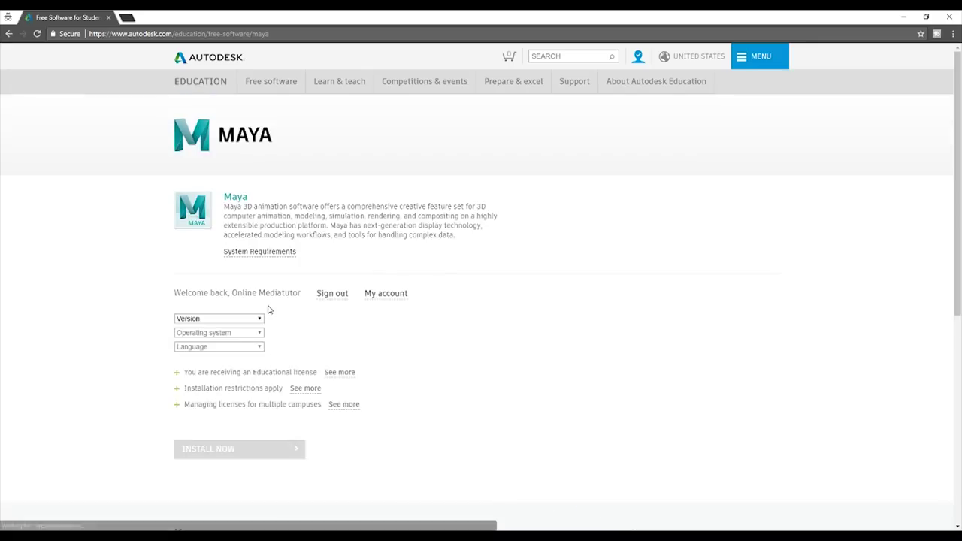
{"action": "scroll", "coordinate": [143, 277], "scroll_direction": "down", "scroll_amount": 1}
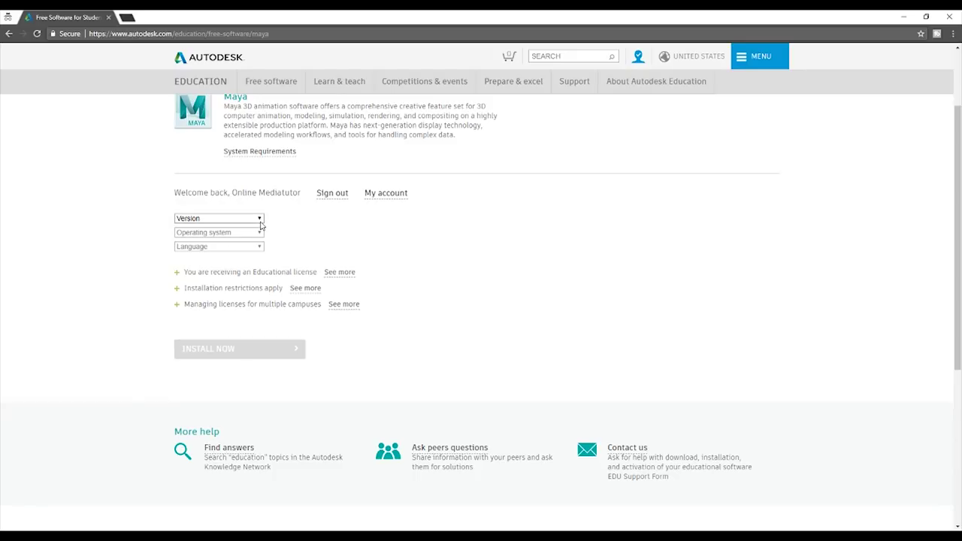
Choose Maya 2018, Windows 64-bit and English for the download.
{"action": "left_click", "coordinate": [259, 220]}
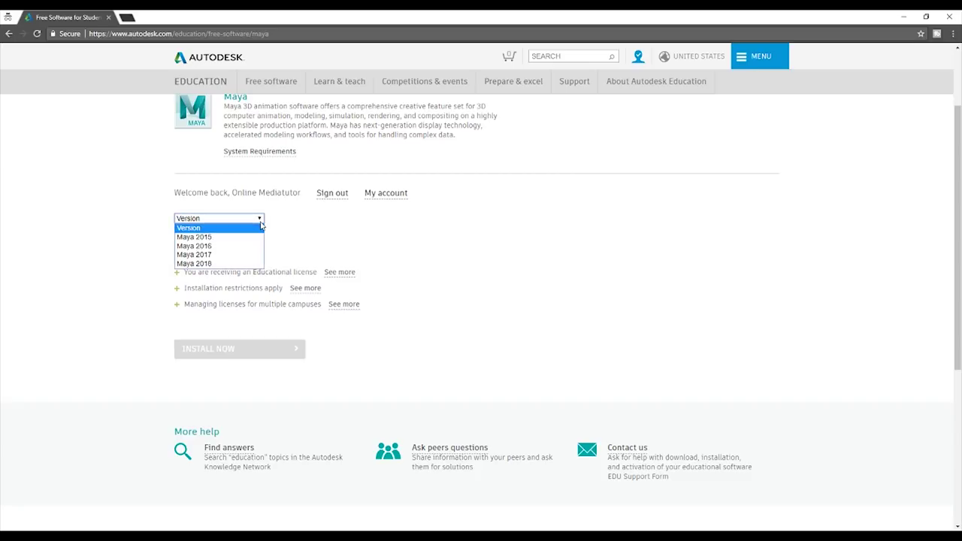
{"action": "left_click", "coordinate": [226, 264]}
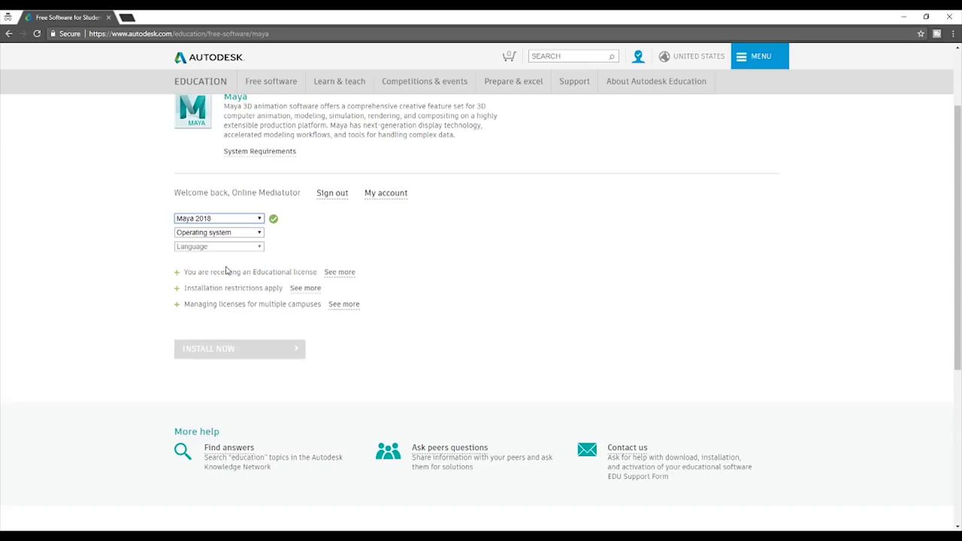
{"action": "left_click", "coordinate": [254, 233]}
{"action": "left_click", "coordinate": [237, 252]}
{"action": "left_click", "coordinate": [263, 248]}
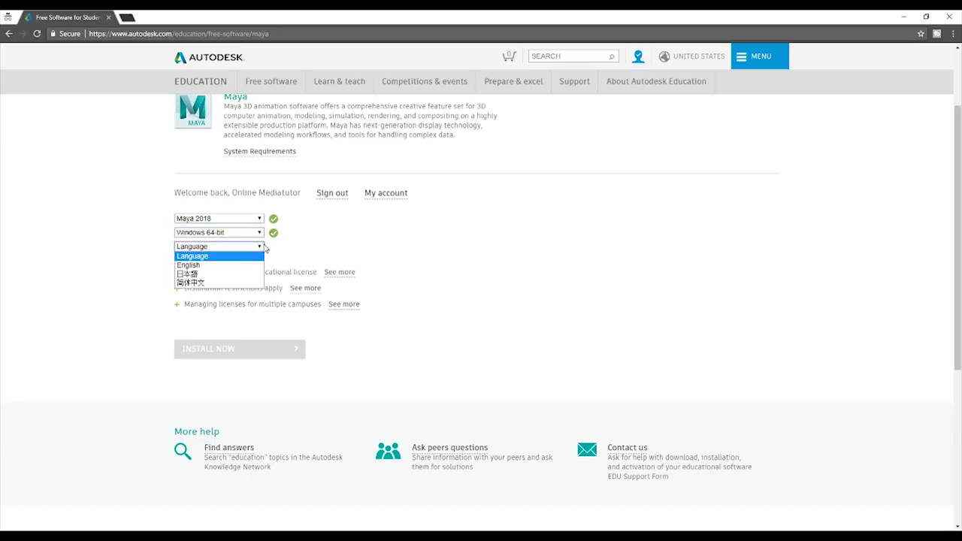
{"action": "left_click", "coordinate": [215, 265]}
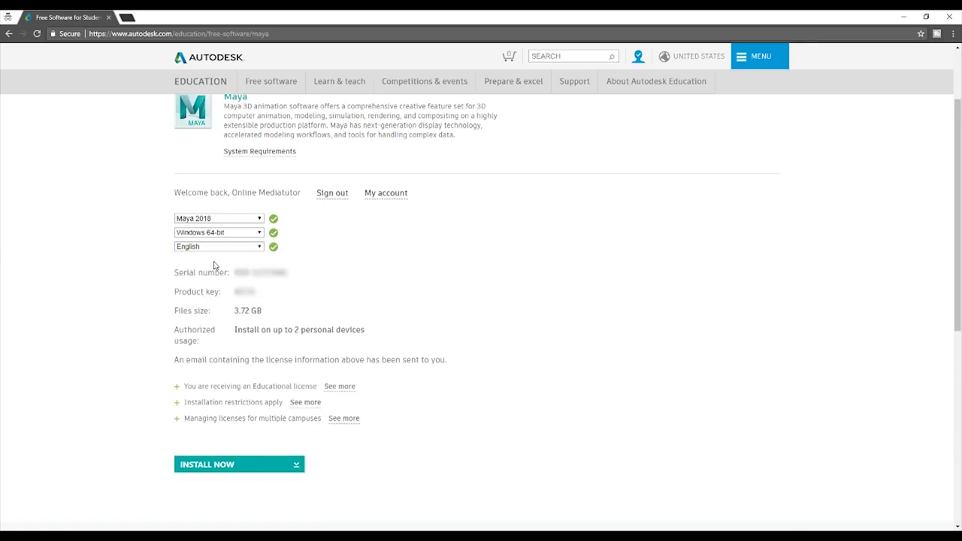
Accept the license through Install Now, keep the downloaded installer, and open it.
{"action": "left_click", "coordinate": [298, 466]}
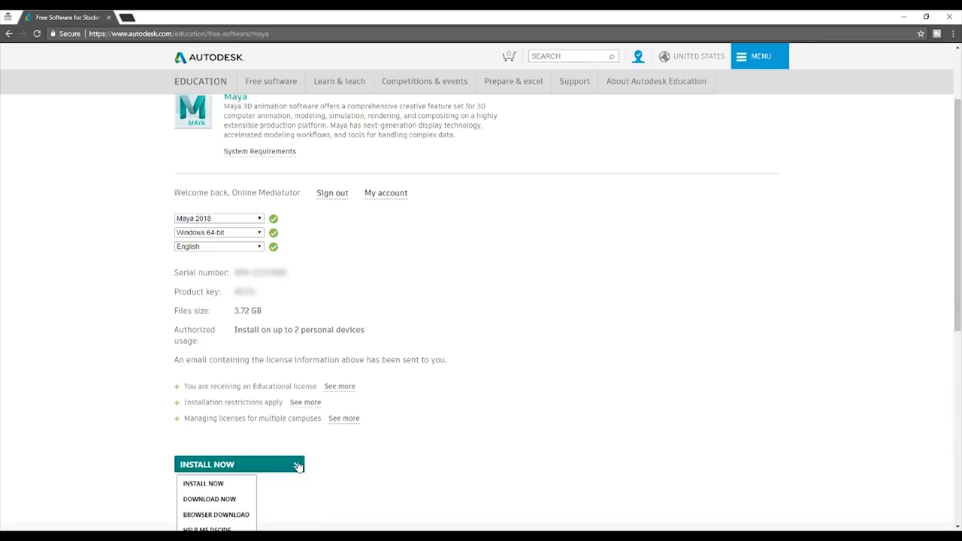
{"action": "left_click", "coordinate": [192, 465]}
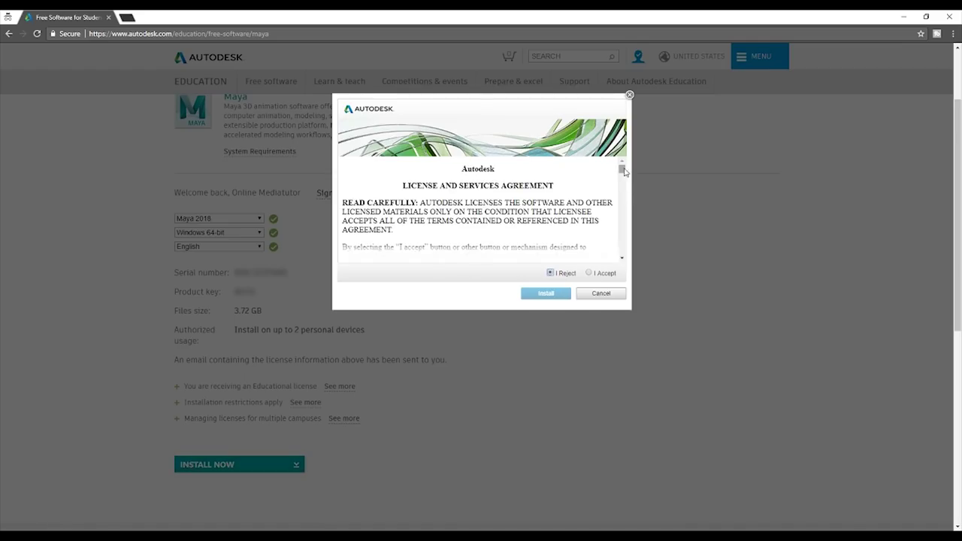
{"action": "left_click_drag", "start_coordinate": [623, 170], "coordinate": [602, 262]}
{"action": "left_click", "coordinate": [590, 274]}
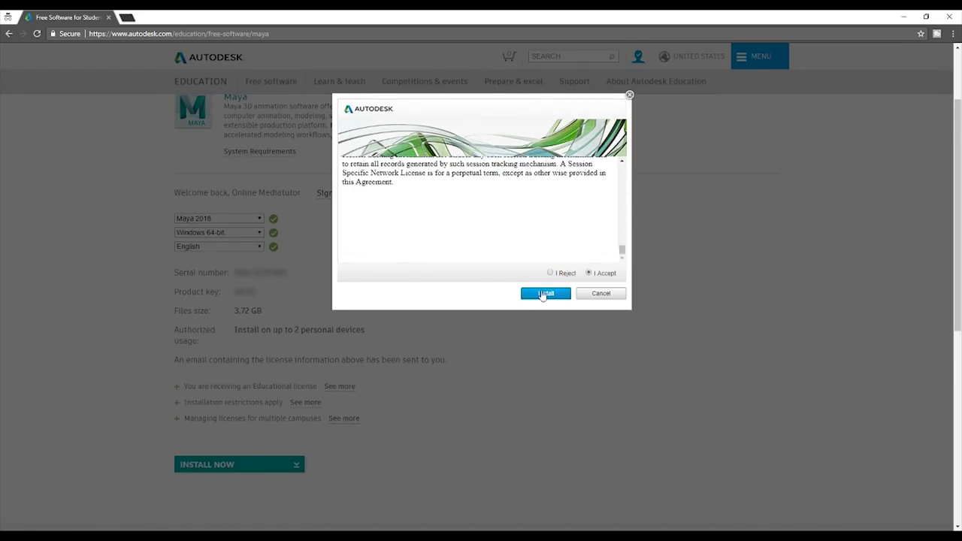
{"action": "left_click", "coordinate": [544, 294]}
{"action": "left_click", "coordinate": [178, 519]}
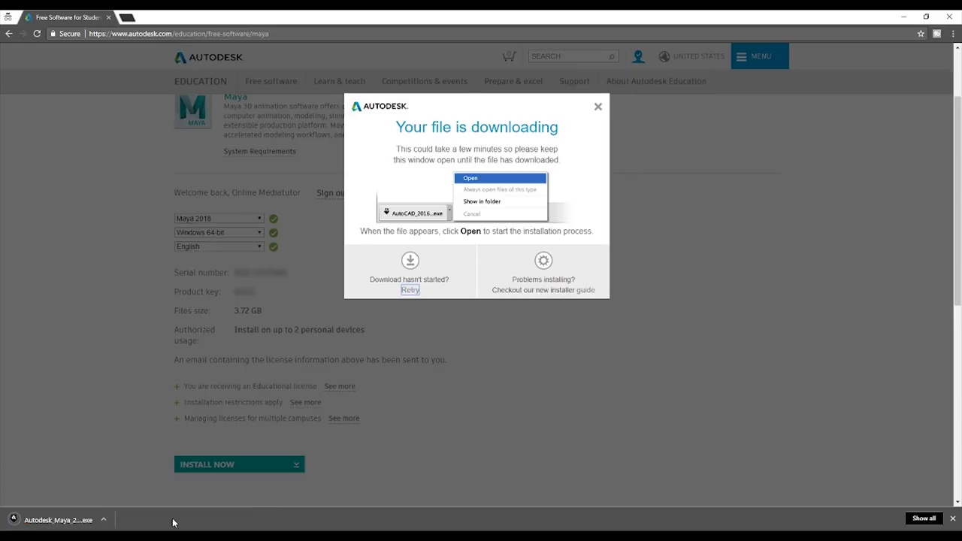
{"action": "left_click", "coordinate": [42, 522]}
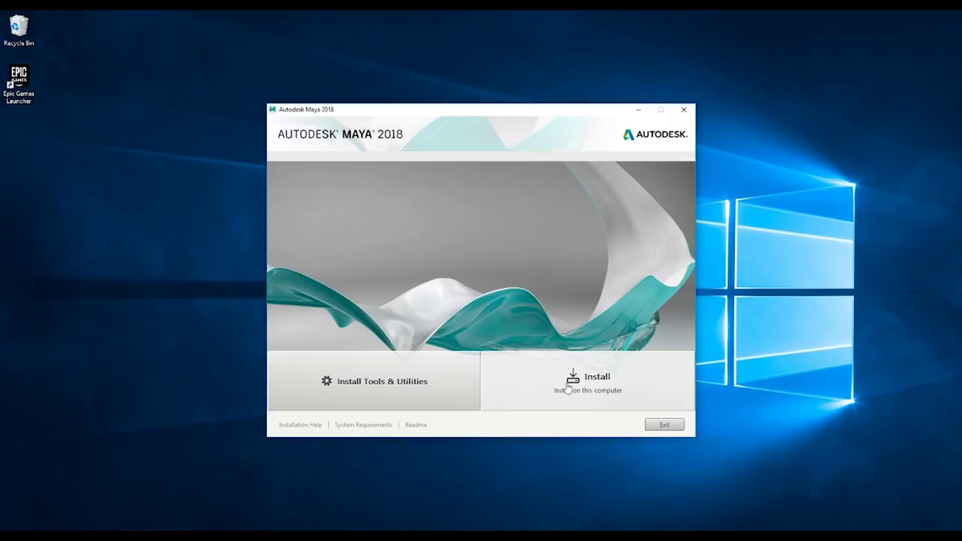
Install Maya 2018 with the default products and install path.
{"action": "left_click", "coordinate": [569, 387]}
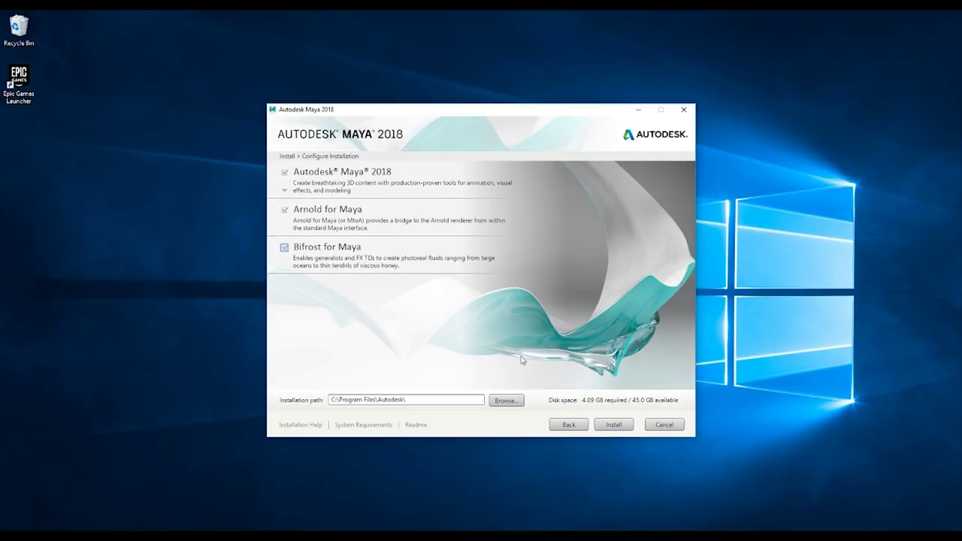
{"action": "left_click", "coordinate": [621, 425]}
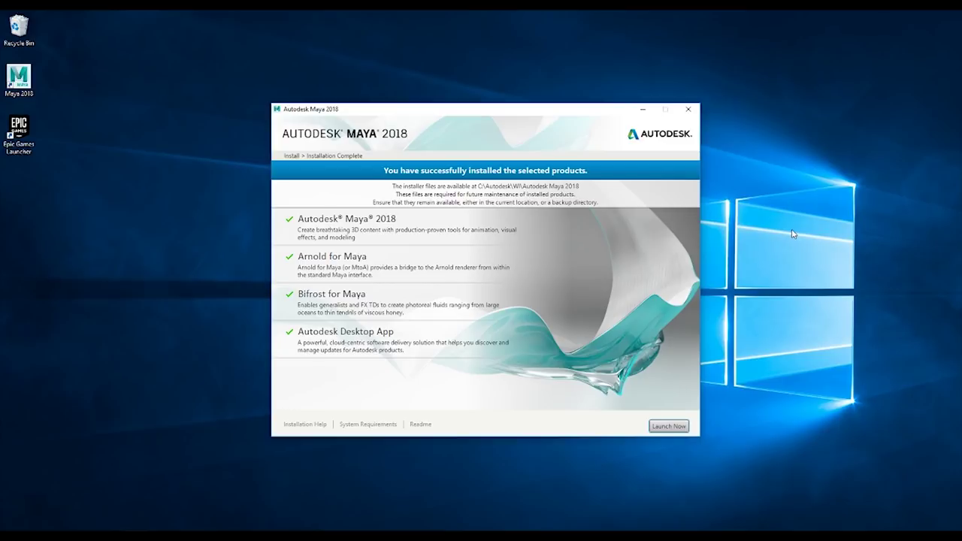
Launch Maya 2018, orbit the running-character scene, and return to the YouTube tutorial.
{"action": "left_click", "coordinate": [668, 427]}
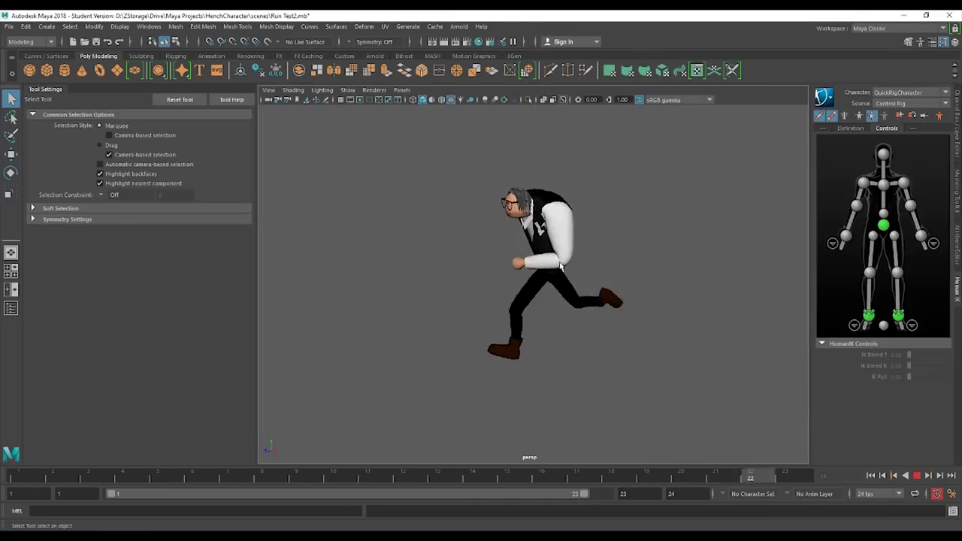
{"action": "left_click_drag", "start_coordinate": [560, 267], "coordinate": [470, 277]}
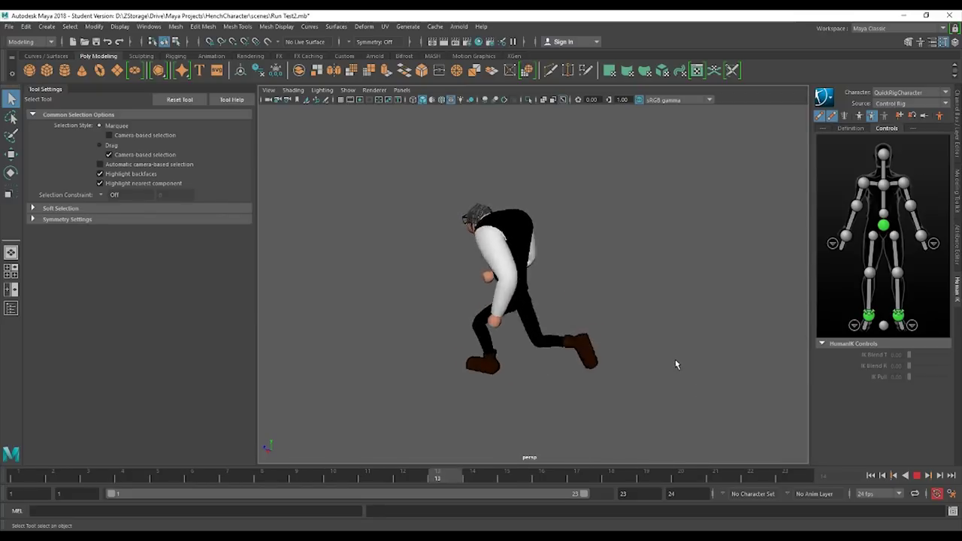
{"action": "key", "text": "alt+Tab"}
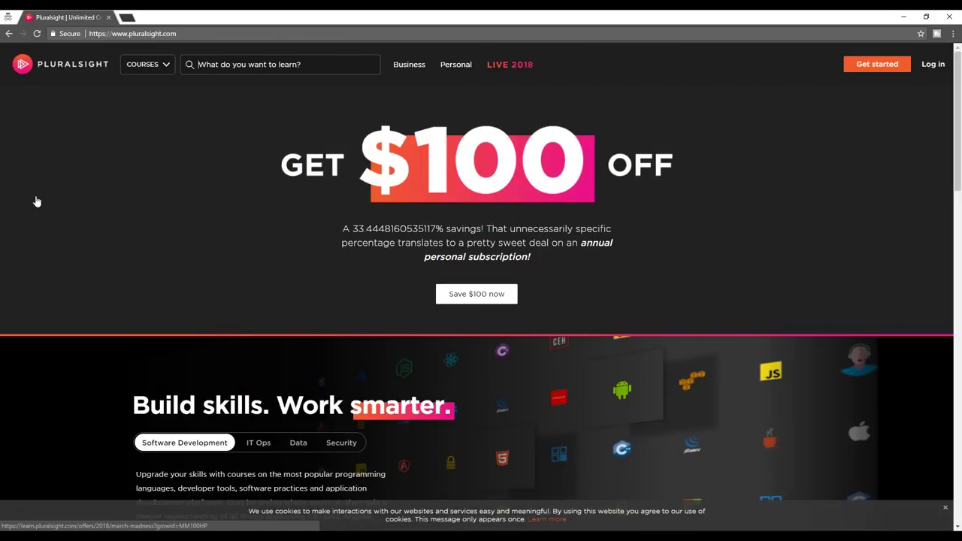
Search Pluralsight for 'Maya' and scroll through the course results.
{"action": "type", "text": "Maya"}
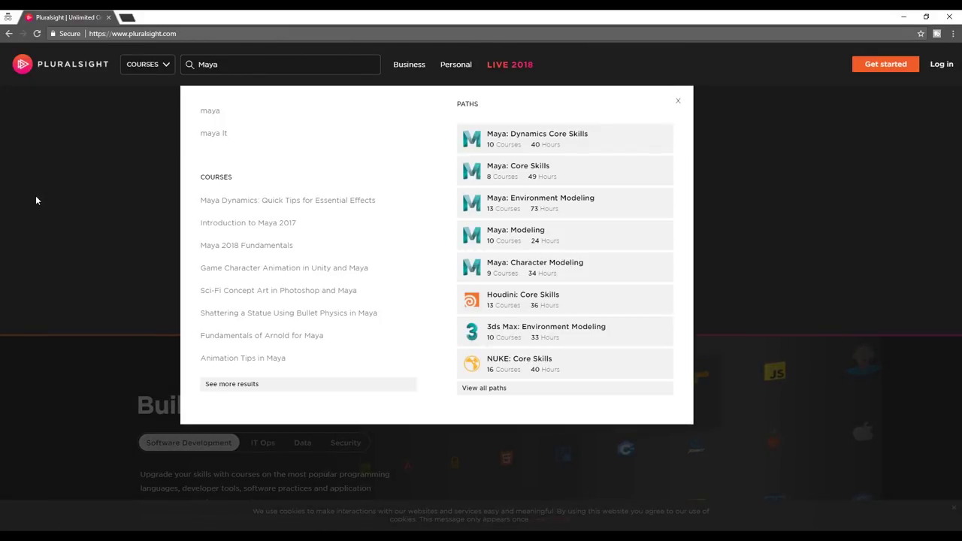
{"action": "key", "text": "Return"}
{"action": "scroll", "coordinate": [60, 204], "scroll_direction": "down", "scroll_amount": 2}
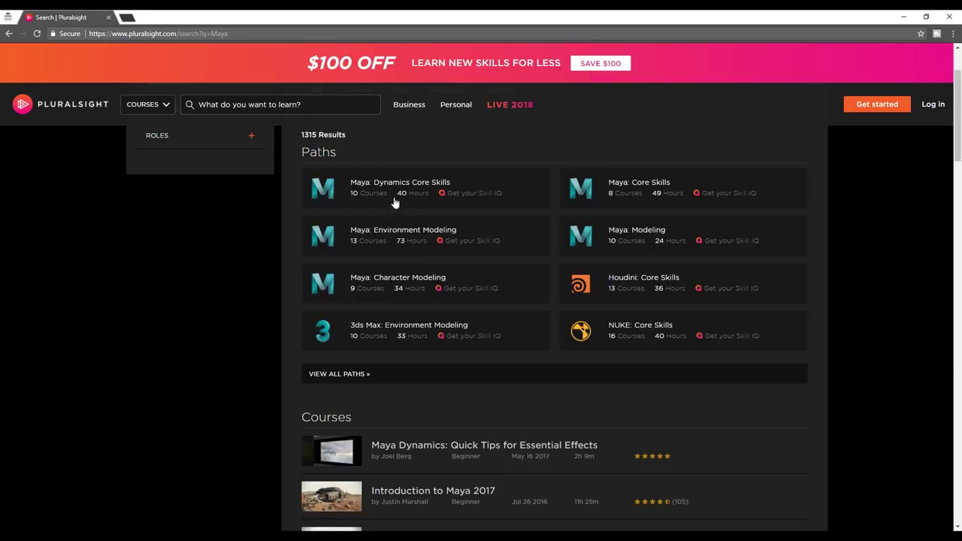
{"action": "scroll", "coordinate": [225, 307], "scroll_direction": "down", "scroll_amount": 3}
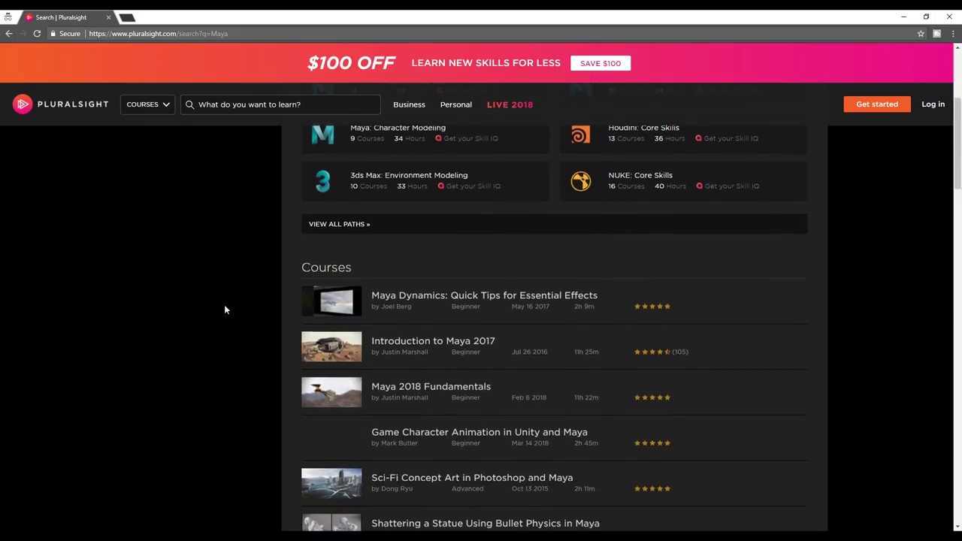